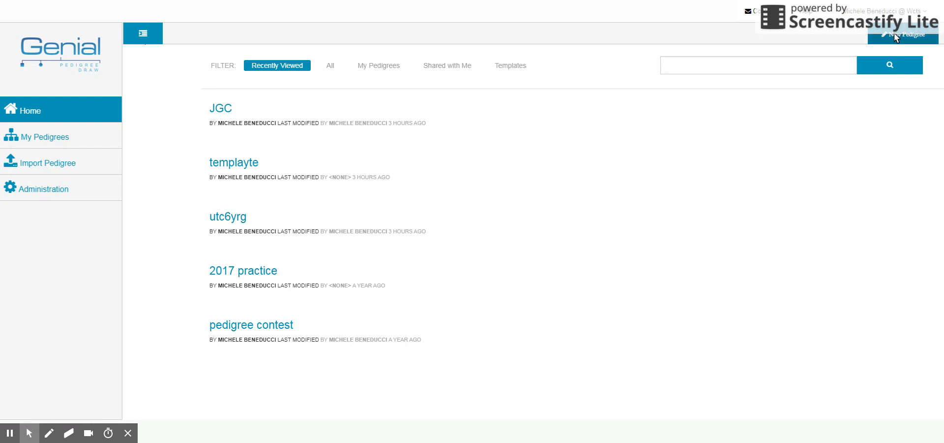
Step: Start a new pedigree and enter 'LAST NAME FAMILY TREE' as its name
click(896, 38)
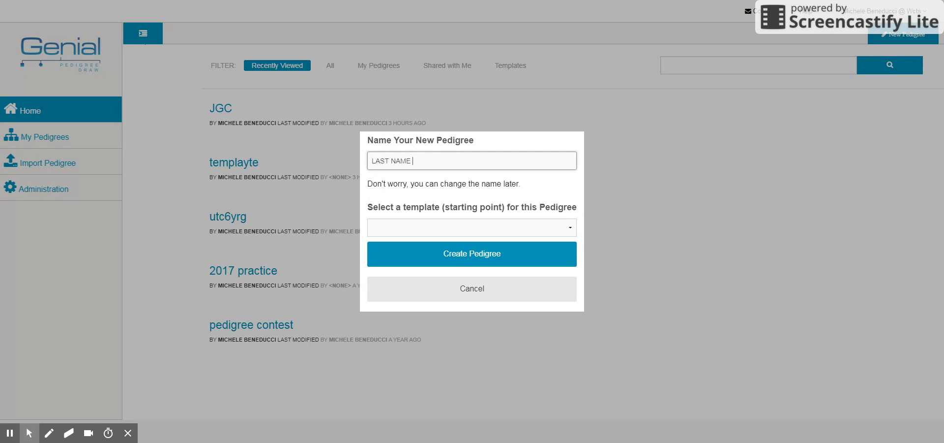
text(LAST NAME FAMILY TREE)
Step: Create the pedigree and bring up the actions for its starting male square
click(478, 268)
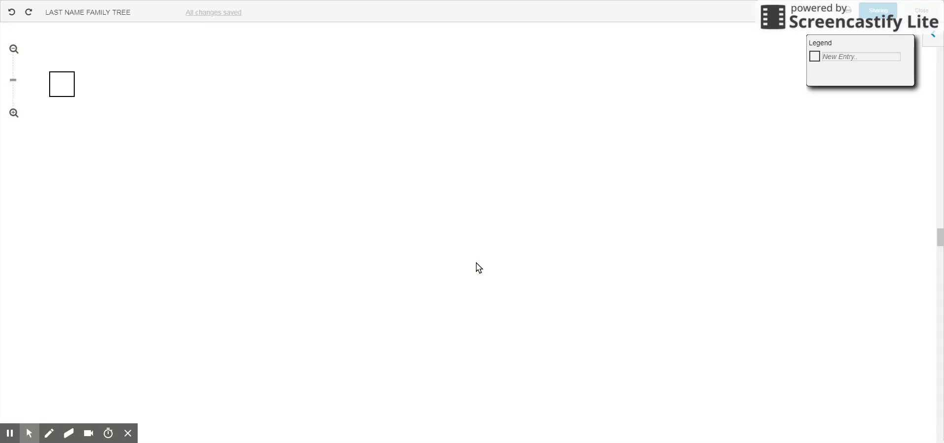
drag(59, 84, 169, 133)
click(71, 86)
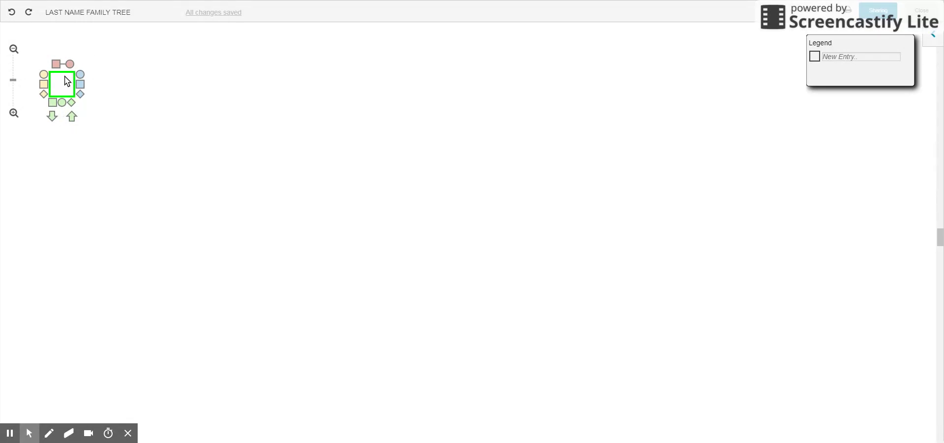
right_click(67, 81)
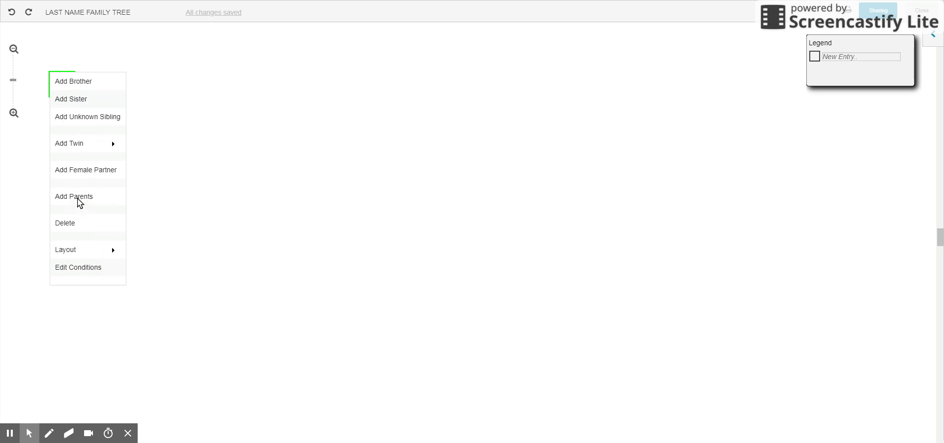
Step: Add parents above the starting male and two sisters beside him
click(79, 198)
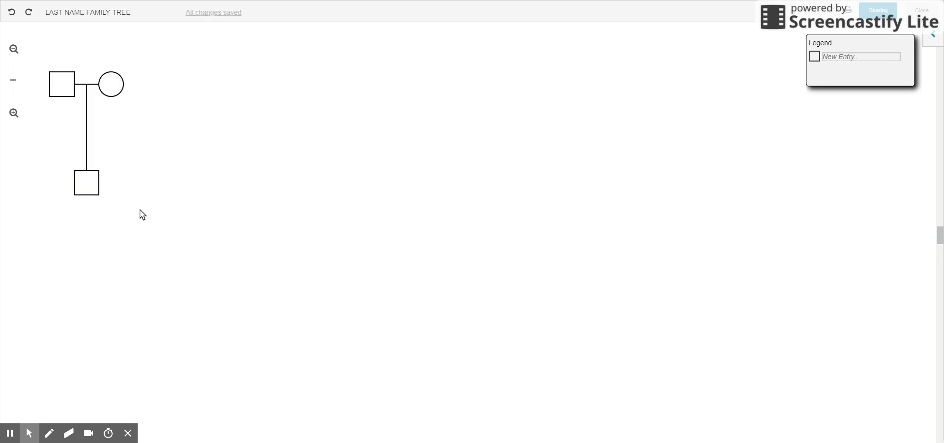
mouse_move(87, 188)
click(87, 188)
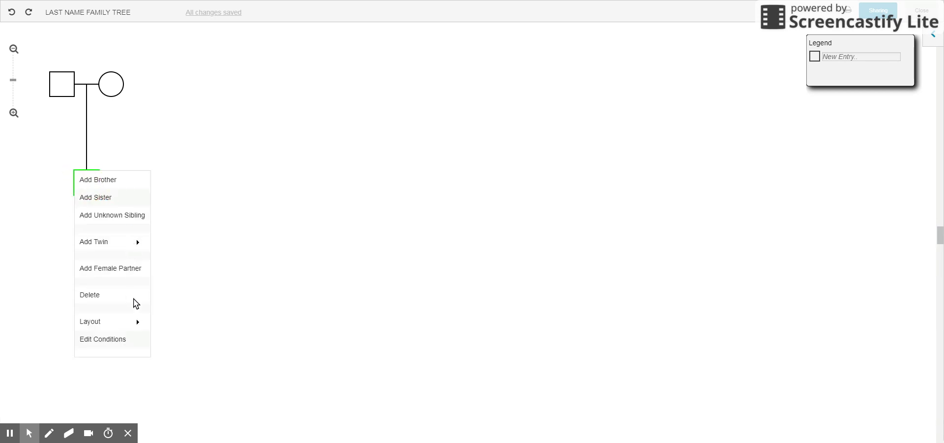
click(113, 197)
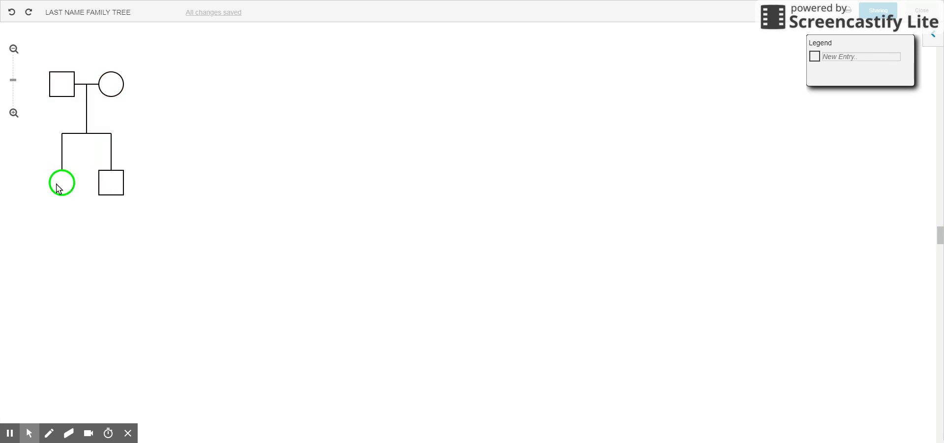
click(107, 183)
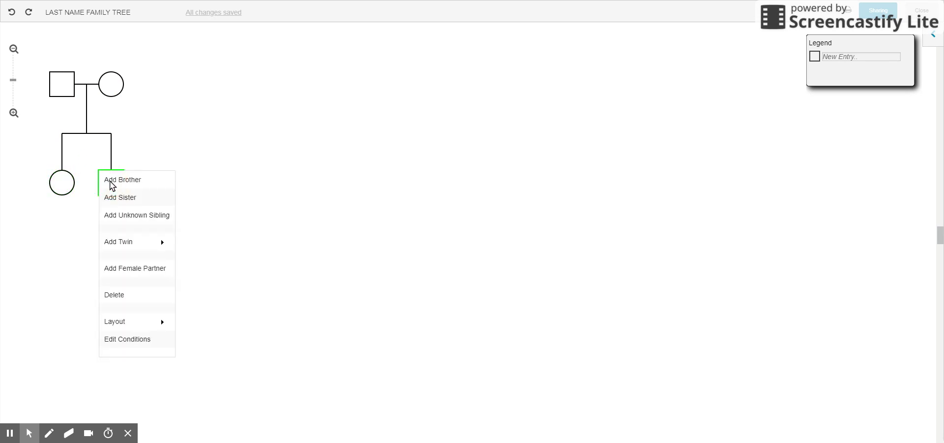
click(137, 199)
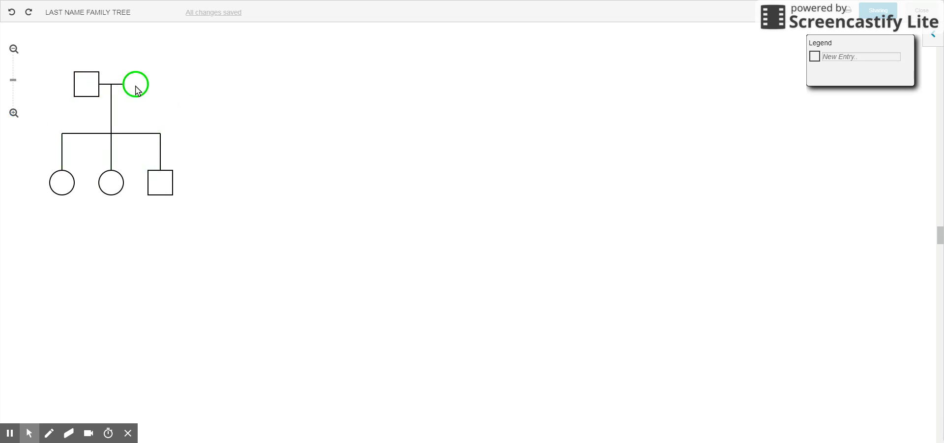
Step: Add a pair of parents above the mother
mouse_move(137, 90)
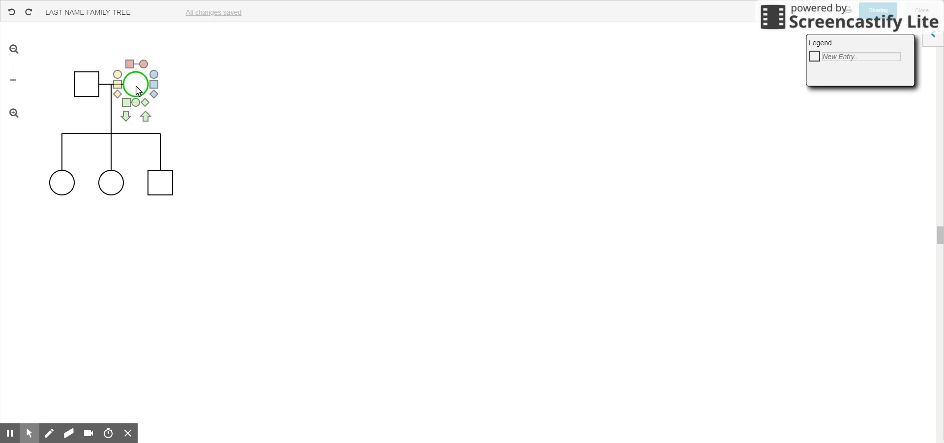
right_click(136, 86)
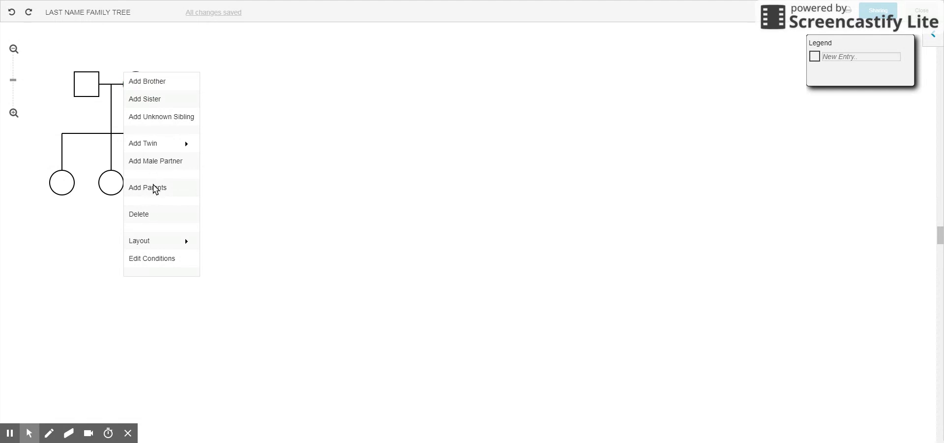
click(154, 188)
Step: Add a parent couple above the maternal grandmother and bring it into view
right_click(161, 85)
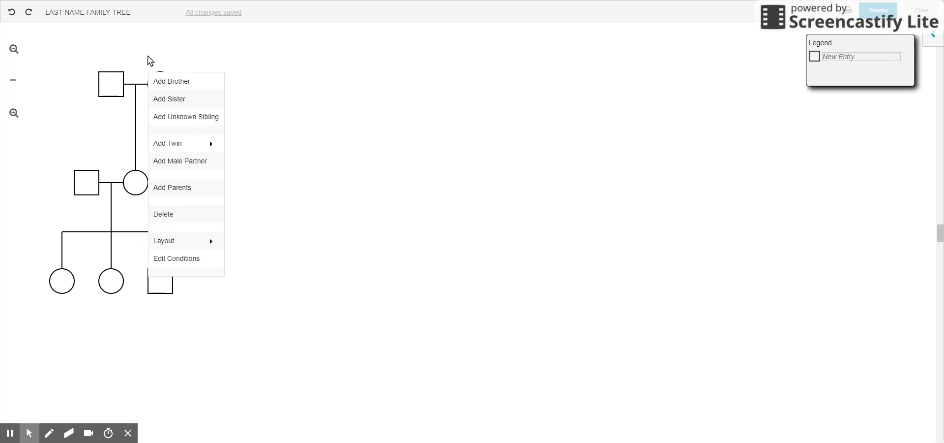
click(148, 56)
click(164, 88)
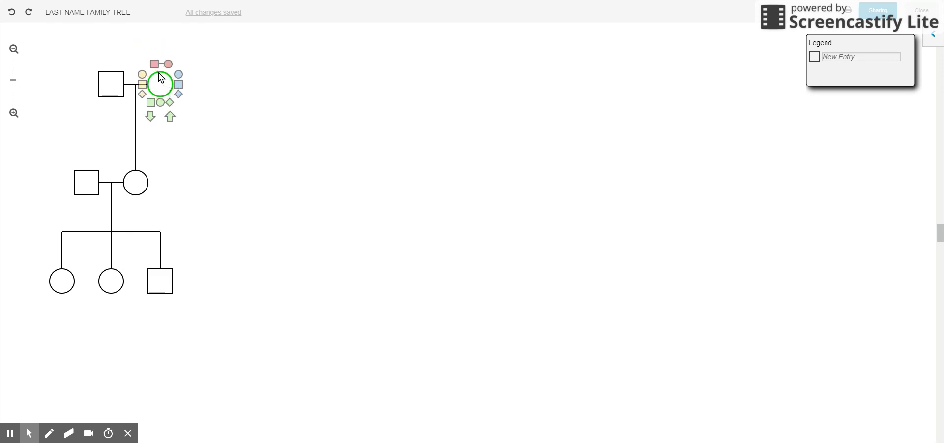
click(155, 64)
drag(194, 34, 243, 140)
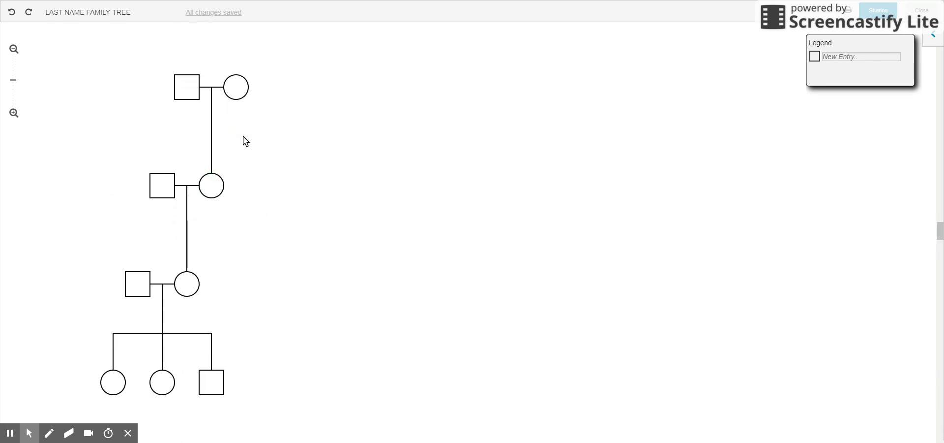
click(161, 191)
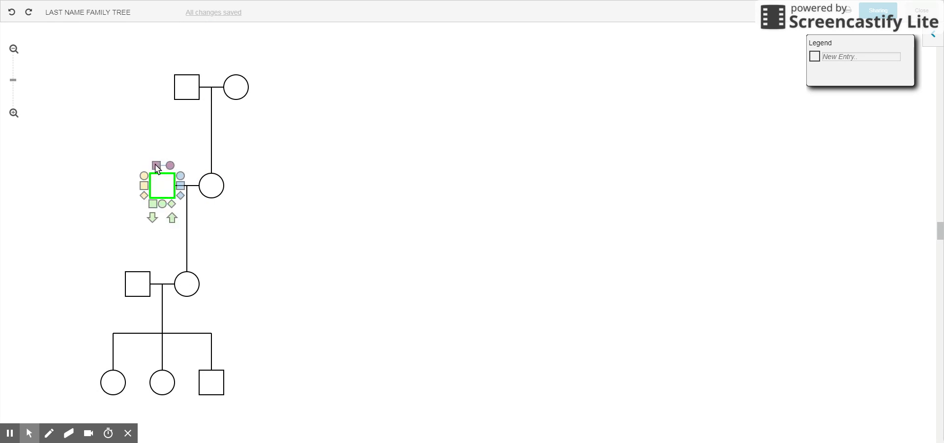
Step: Give the maternal grandfather his own parents and a brother, then select the middle daughter
click(156, 166)
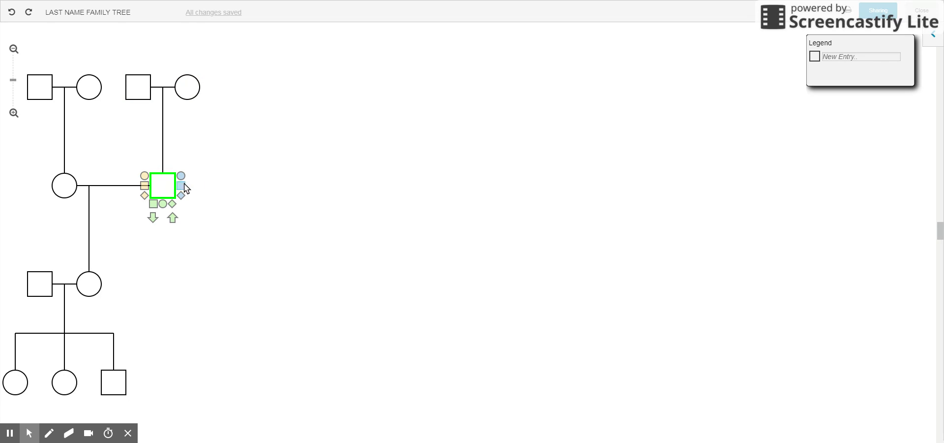
click(181, 185)
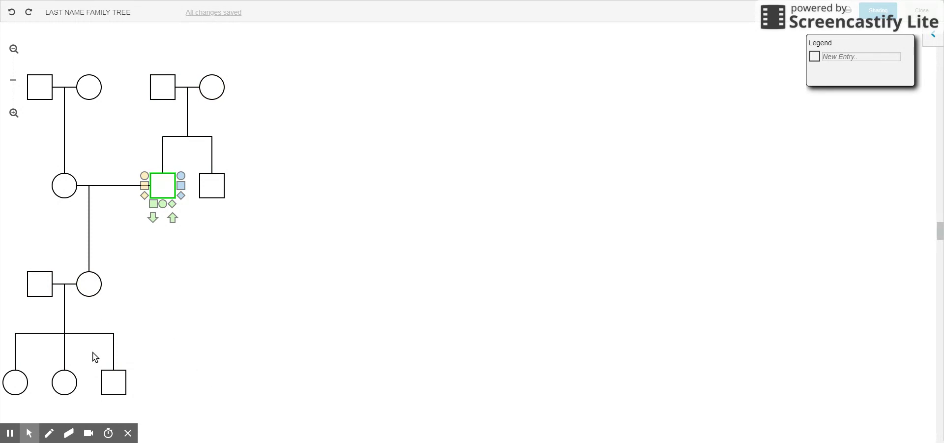
click(69, 387)
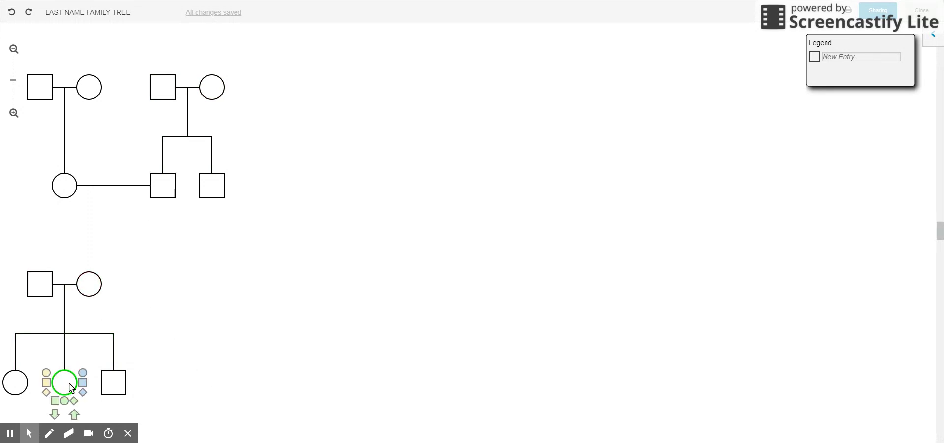
right_click(70, 386)
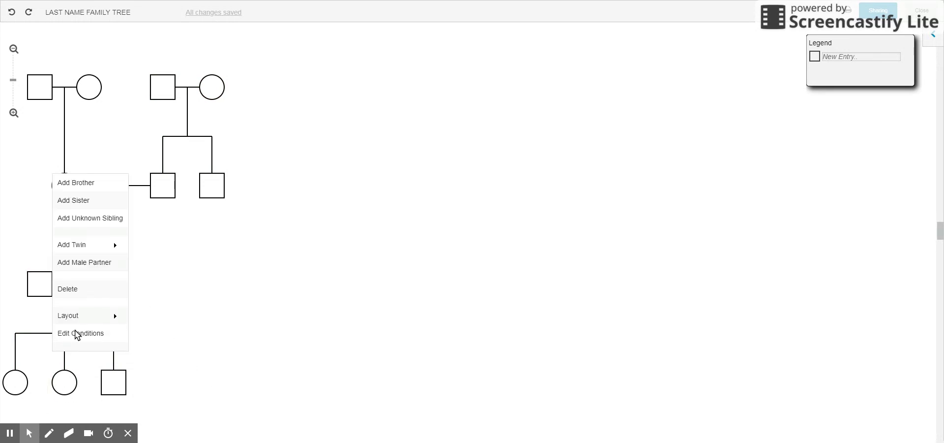
Step: Enter the middle bottom-row daughter's first and last name in the person details panel
click(935, 37)
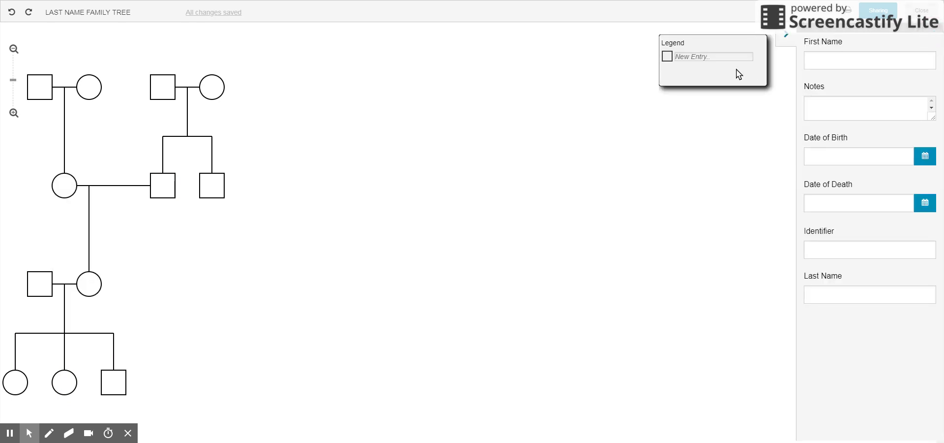
click(73, 389)
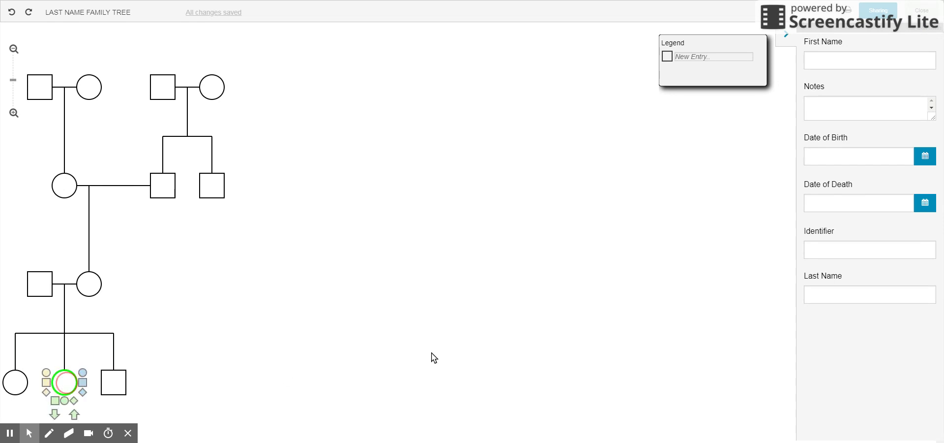
click(836, 63)
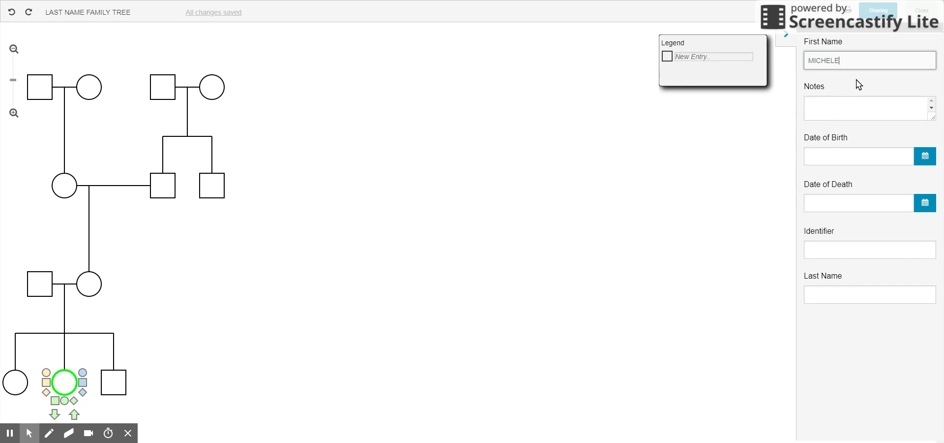
click(836, 104)
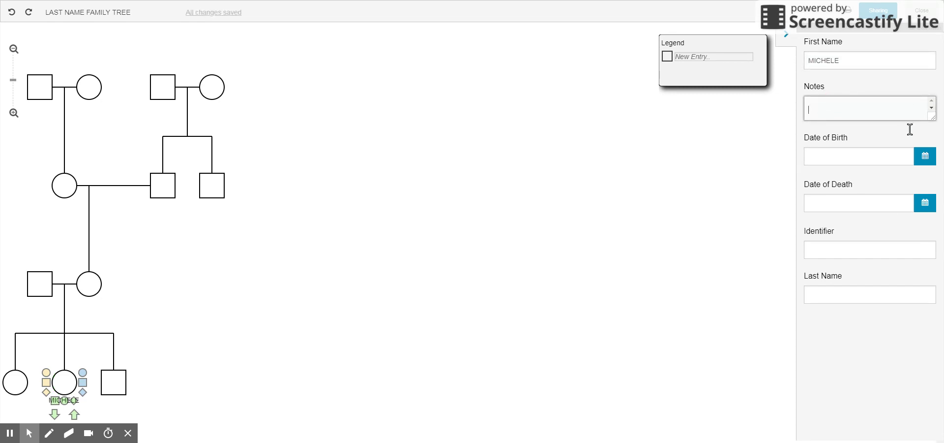
click(845, 302)
text(BENEDUCCI)
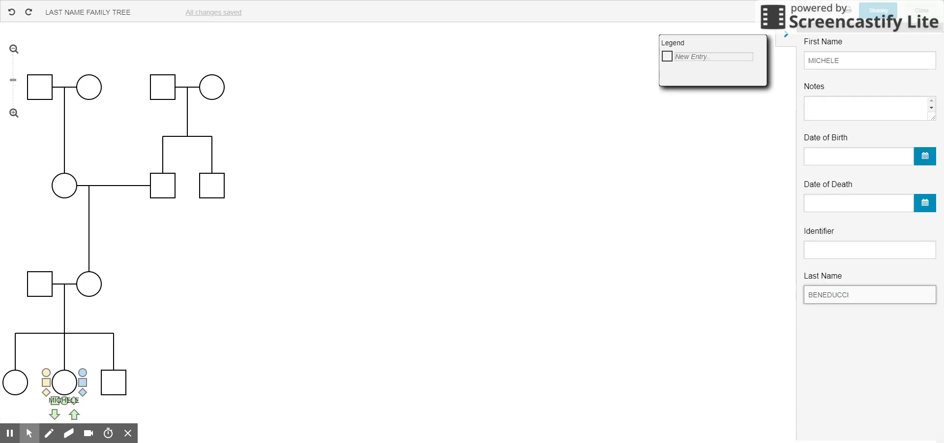
click(39, 288)
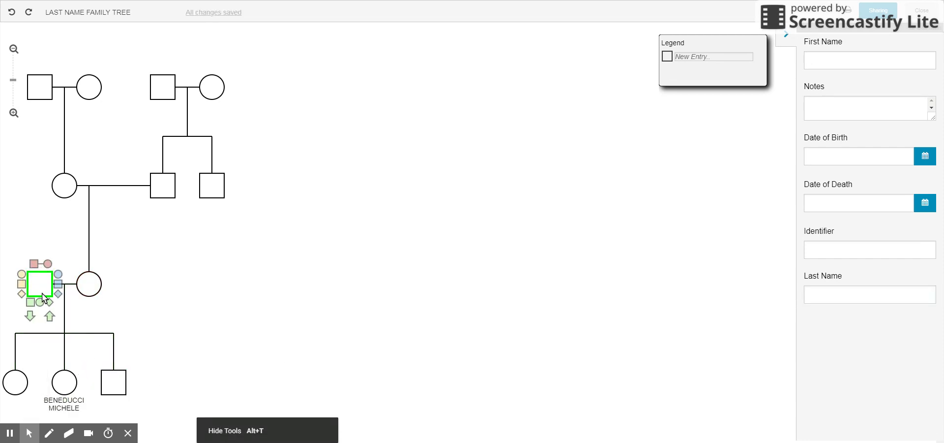
click(90, 291)
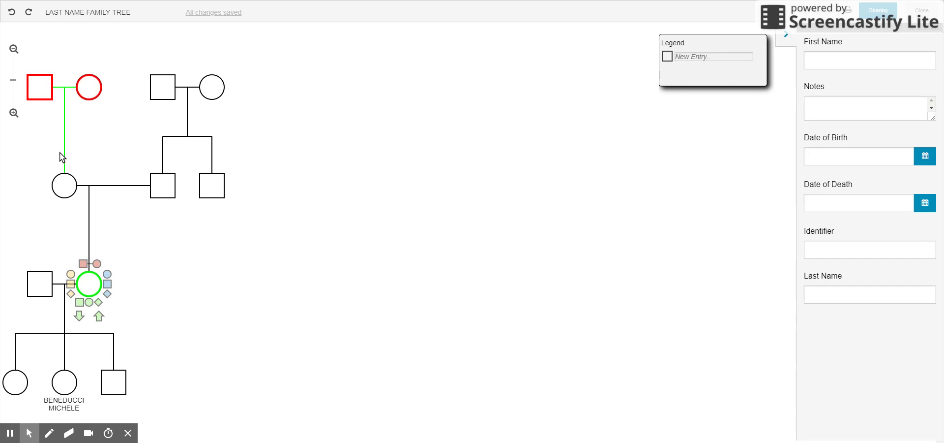
click(64, 187)
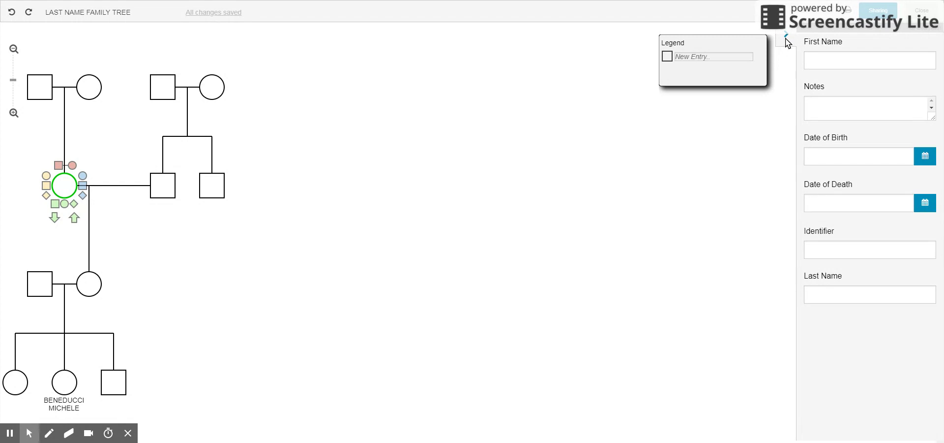
click(786, 37)
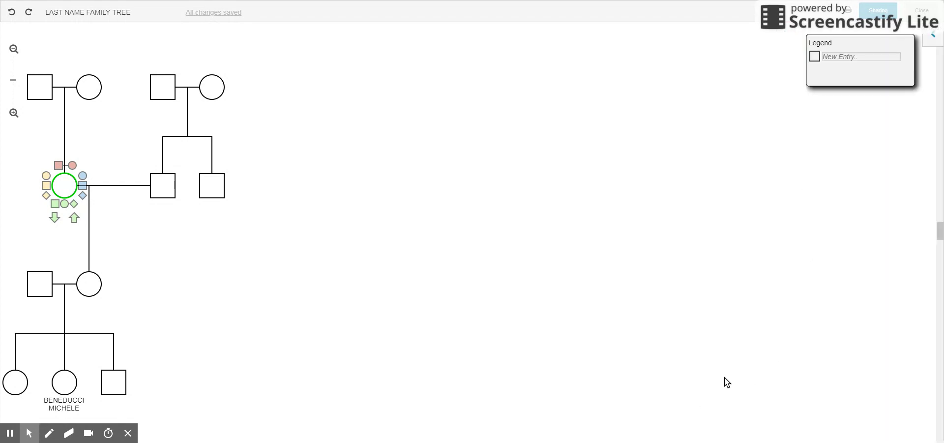
drag(516, 291, 609, 278)
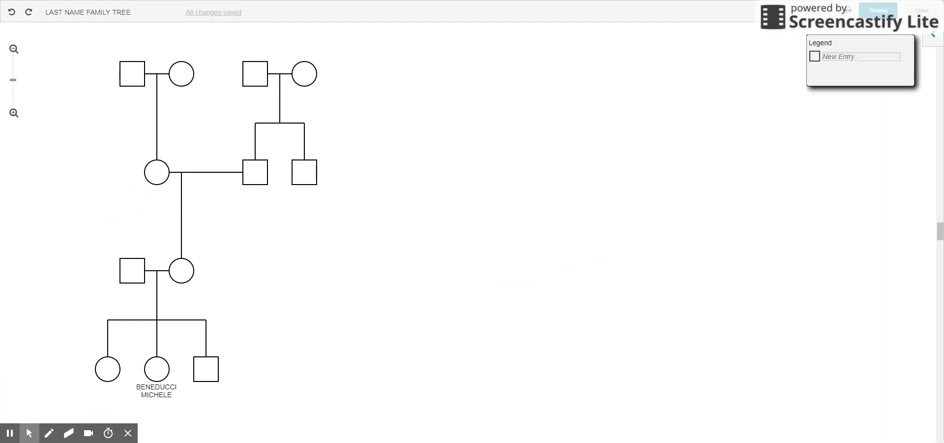
click(922, 10)
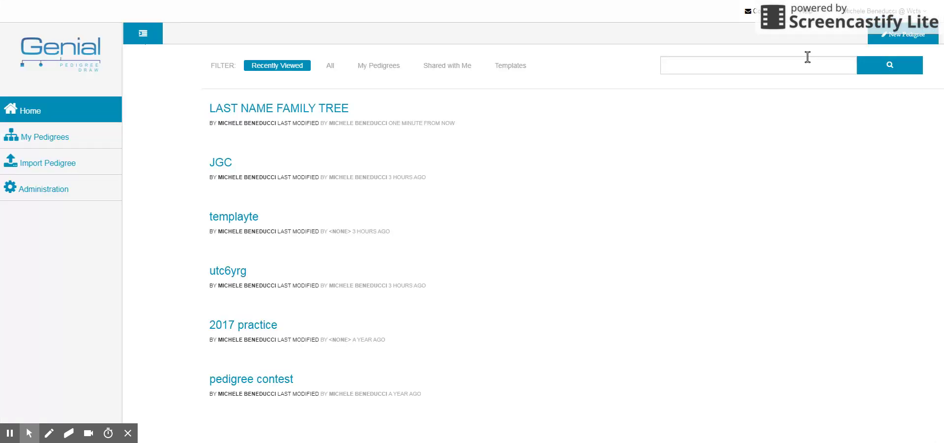
mouse_move(506, 169)
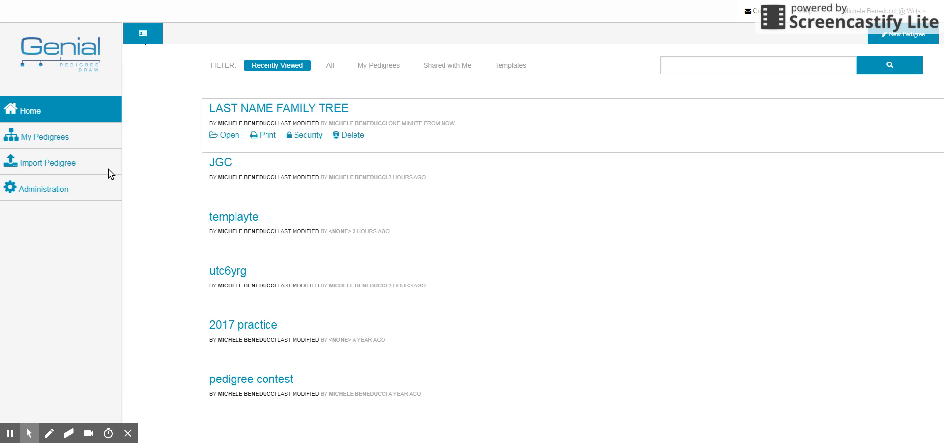
click(48, 140)
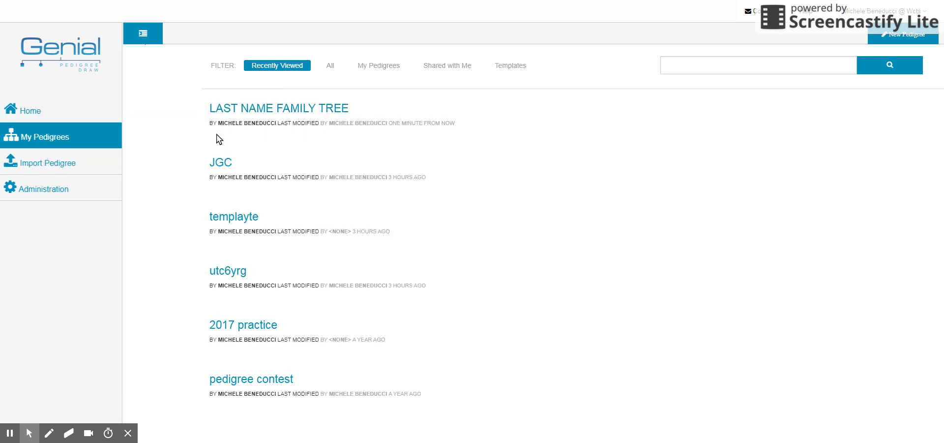
click(225, 106)
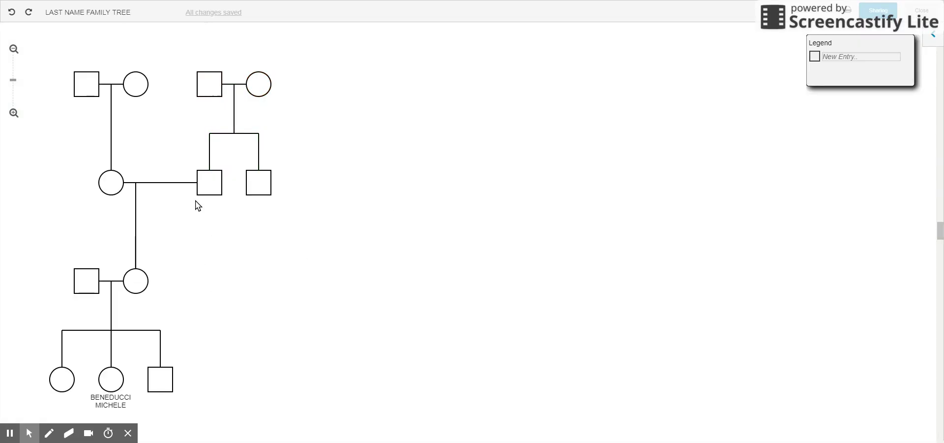
Step: Push the lower generations slightly further down and bring up the Print dialog
drag(175, 210, 327, 214)
click(267, 189)
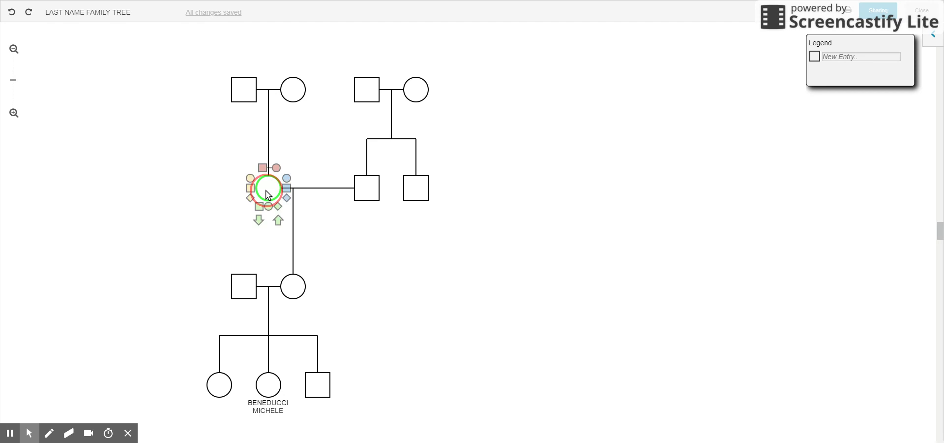
click(258, 223)
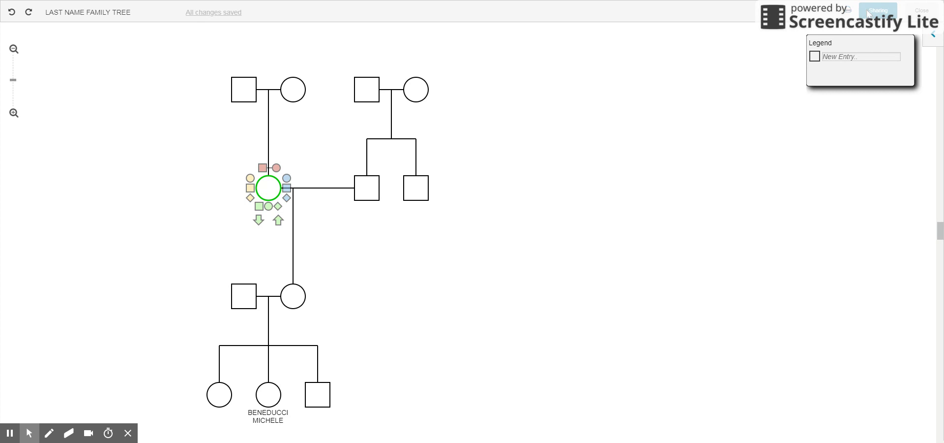
click(850, 10)
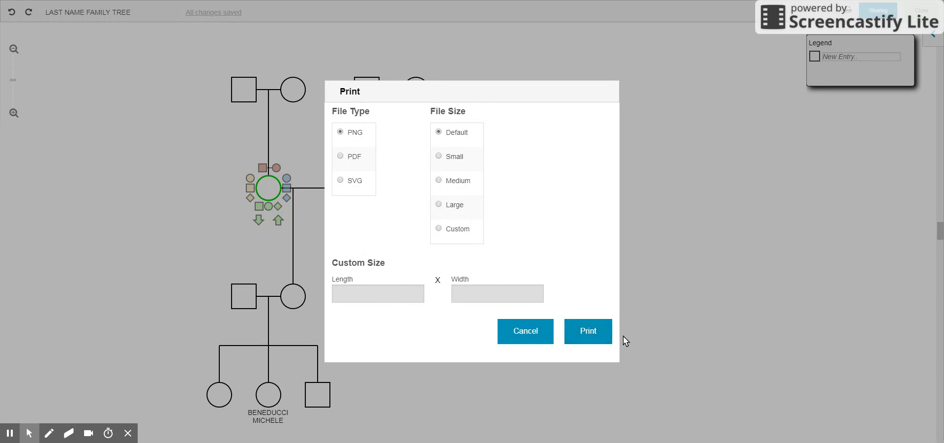
Step: Export the pedigree as a PNG with Large file size
click(438, 203)
click(588, 337)
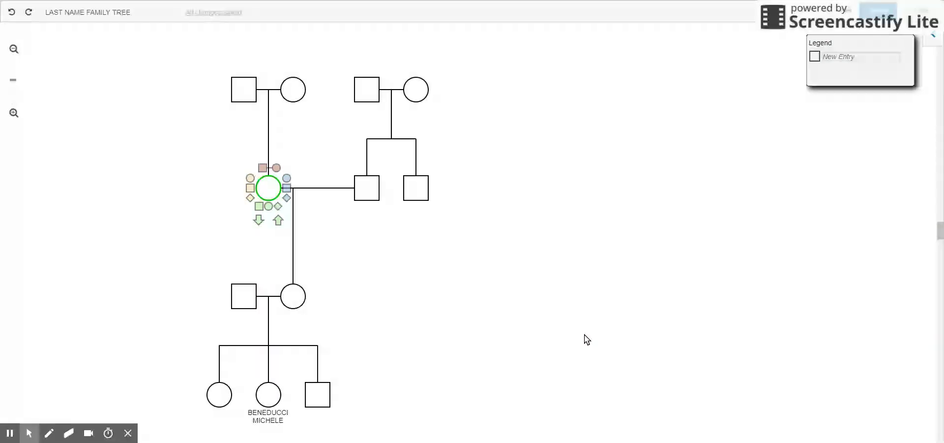